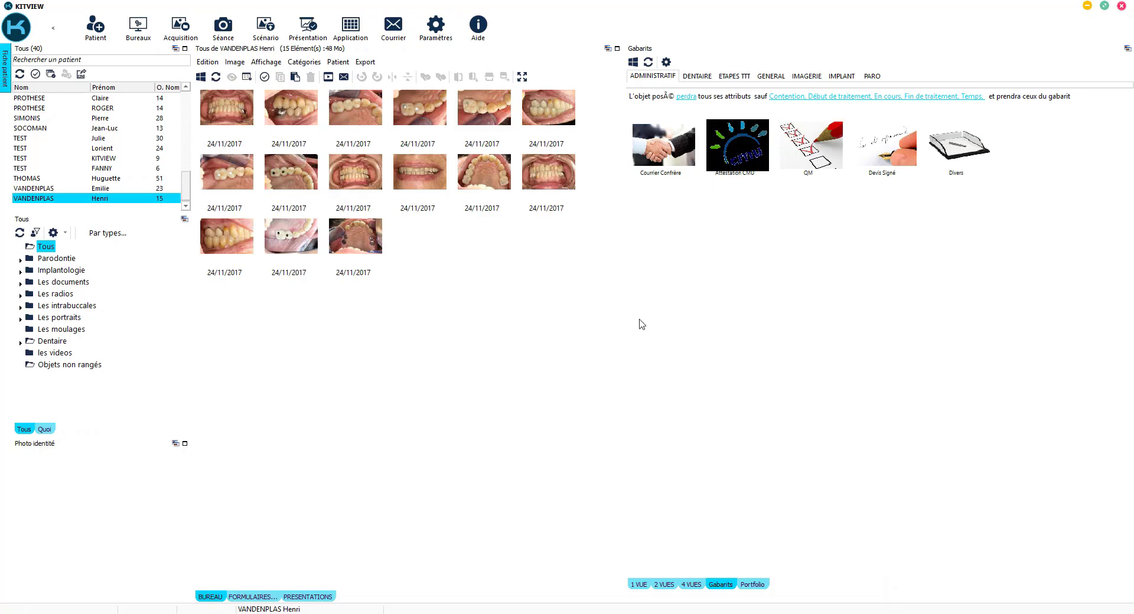
Step: Create a new template board (planche) in the media library's Gabarits settings and enter its test name as the designation
{"action": "left_click", "coordinate": [451, 32]}
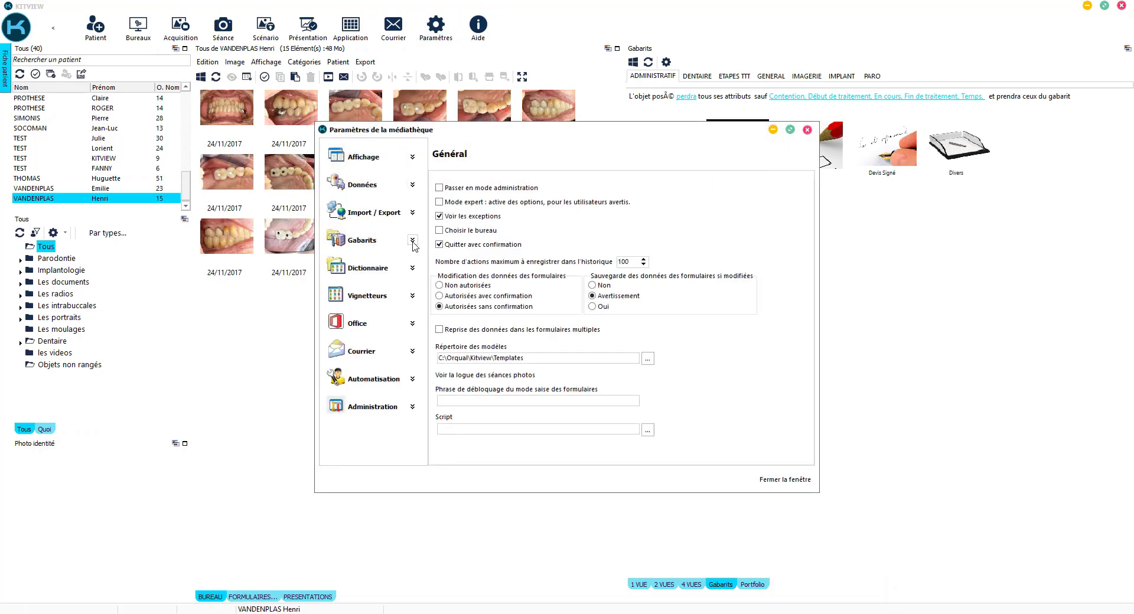
{"action": "left_click", "coordinate": [413, 242]}
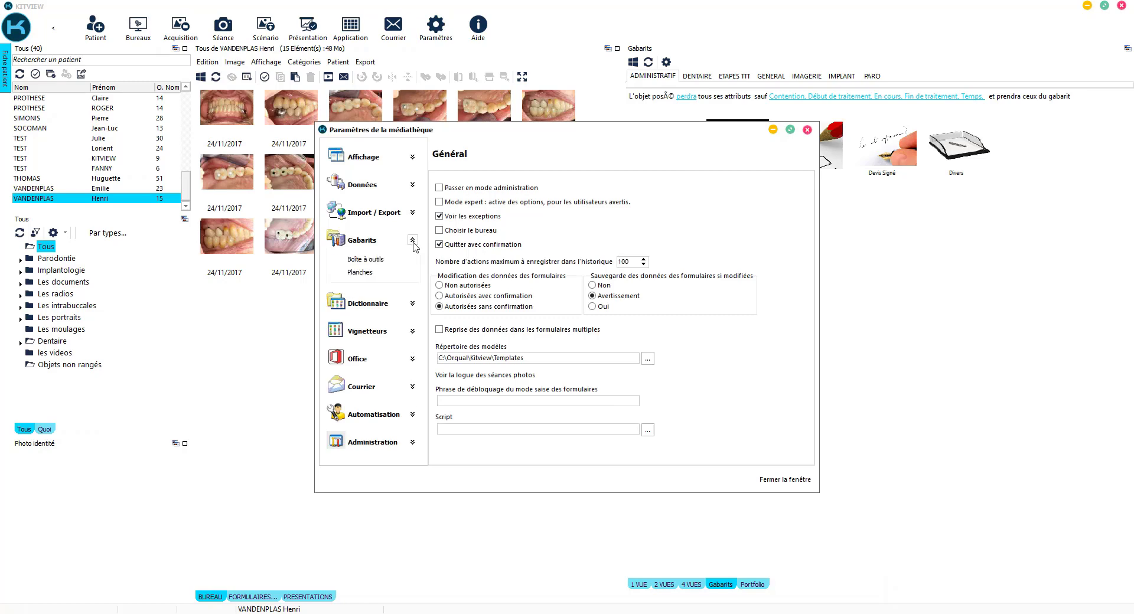
{"action": "left_click", "coordinate": [356, 274]}
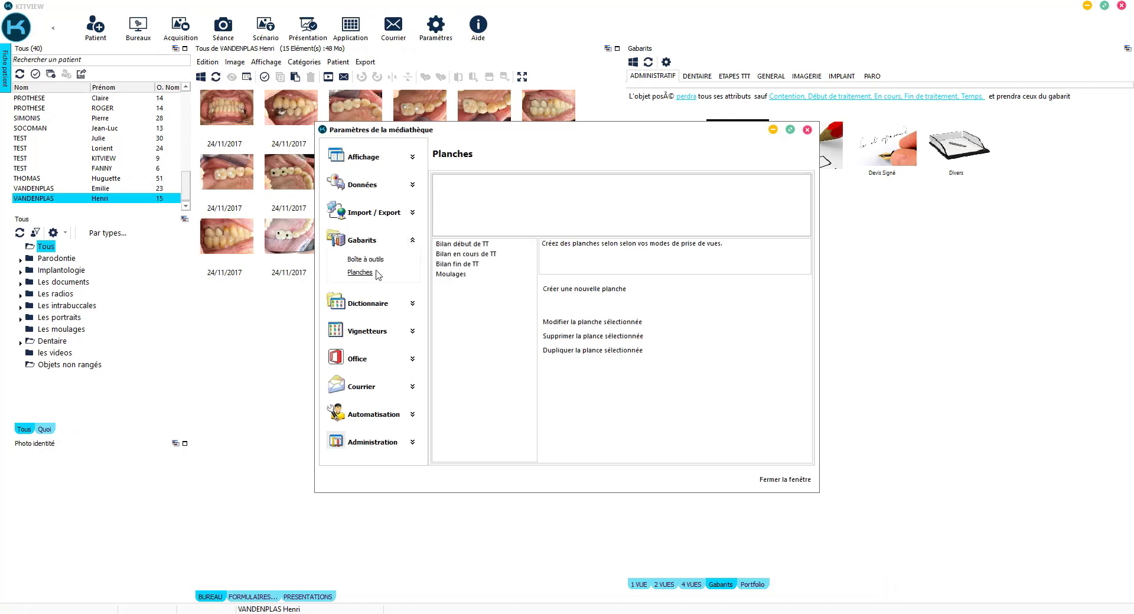
{"action": "left_click", "coordinate": [559, 289]}
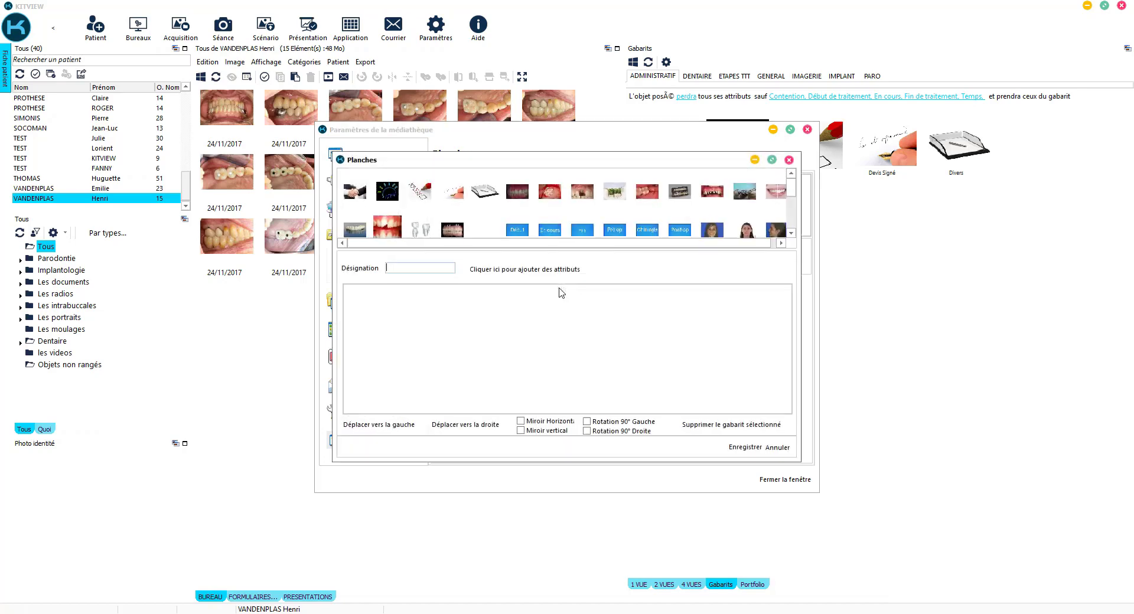
{"action": "left_click_drag", "start_coordinate": [554, 247], "coordinate": [554, 287]}
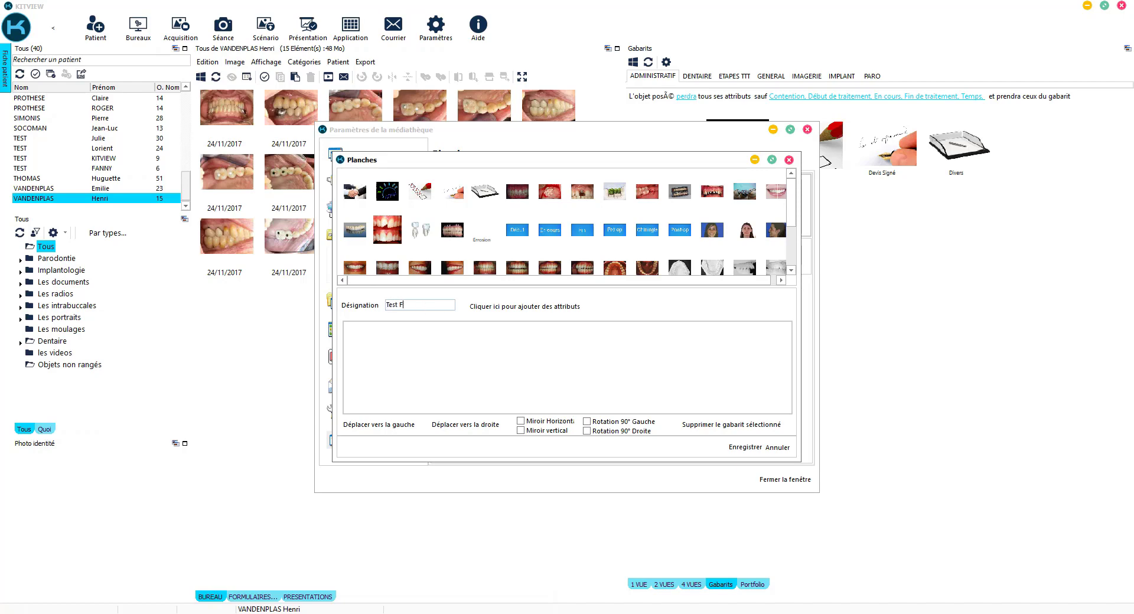
{"action": "type", "text": "y Z"}
Step: Add the first, second and fourth smile templates, including the frontal smile and Extrabuccale Gauche Sourire, to the new board
{"action": "left_click", "coordinate": [793, 261]}
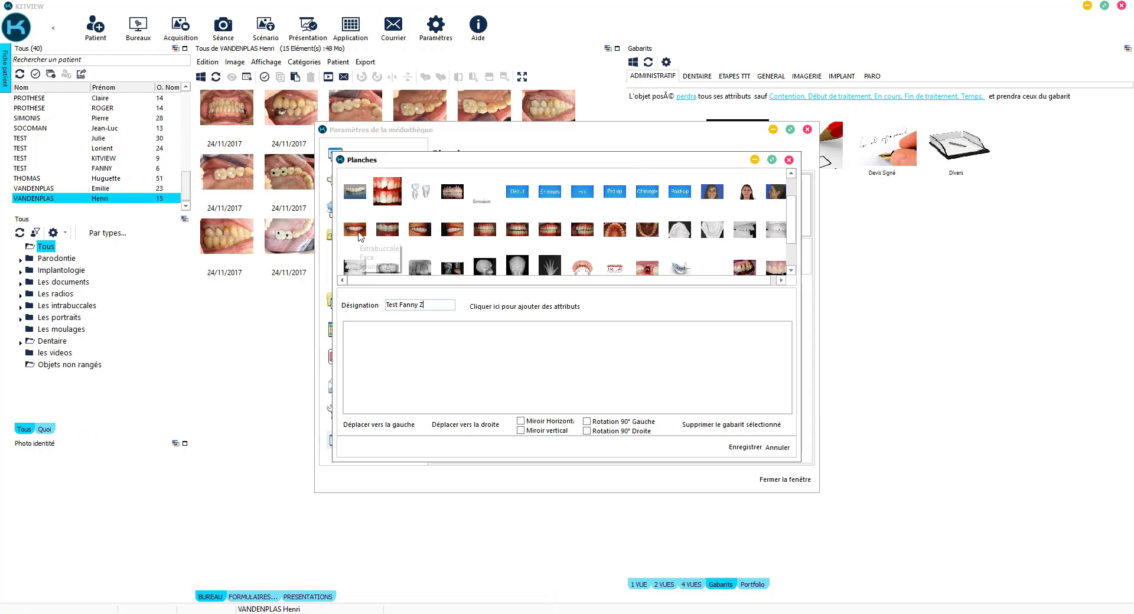
{"action": "left_click_drag", "start_coordinate": [355, 237], "coordinate": [366, 342]}
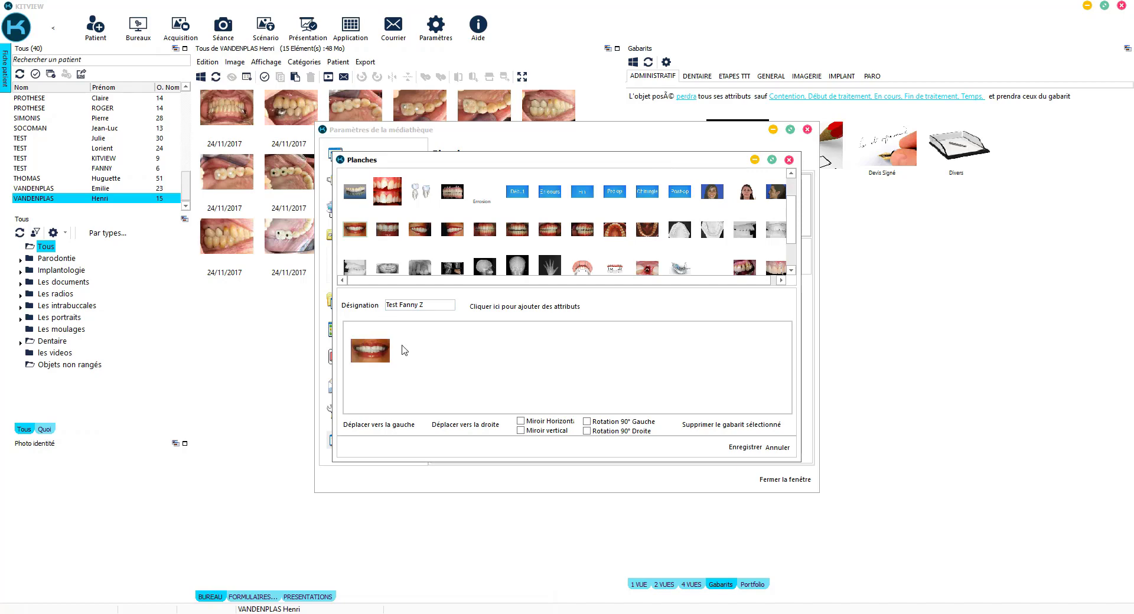
{"action": "left_click", "coordinate": [387, 231]}
{"action": "left_click_drag", "start_coordinate": [388, 232], "coordinate": [421, 353]}
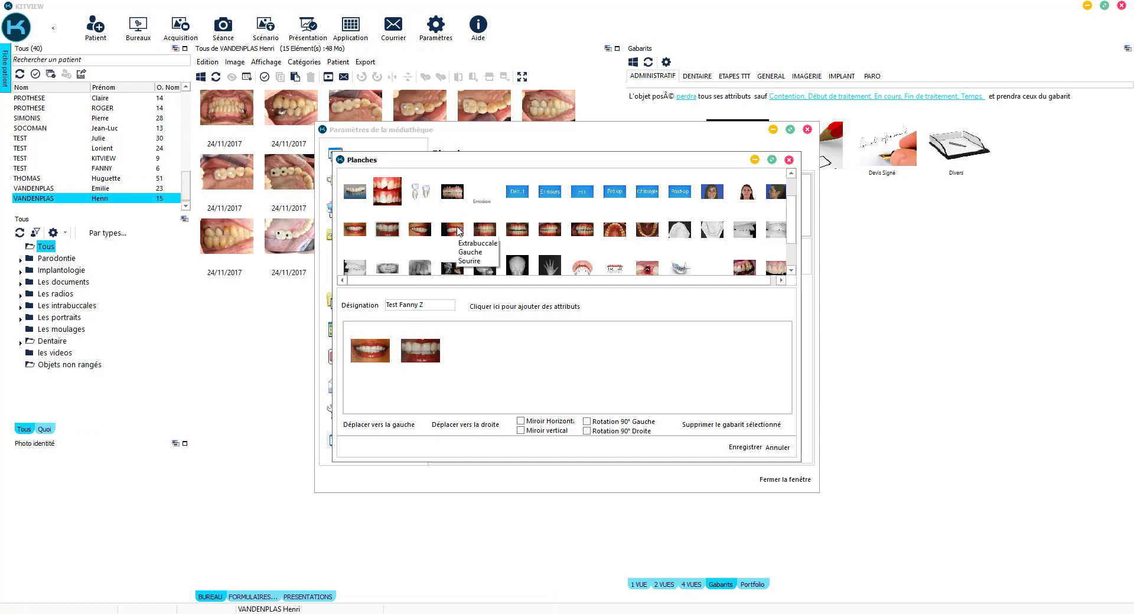
{"action": "left_click_drag", "start_coordinate": [459, 231], "coordinate": [464, 352]}
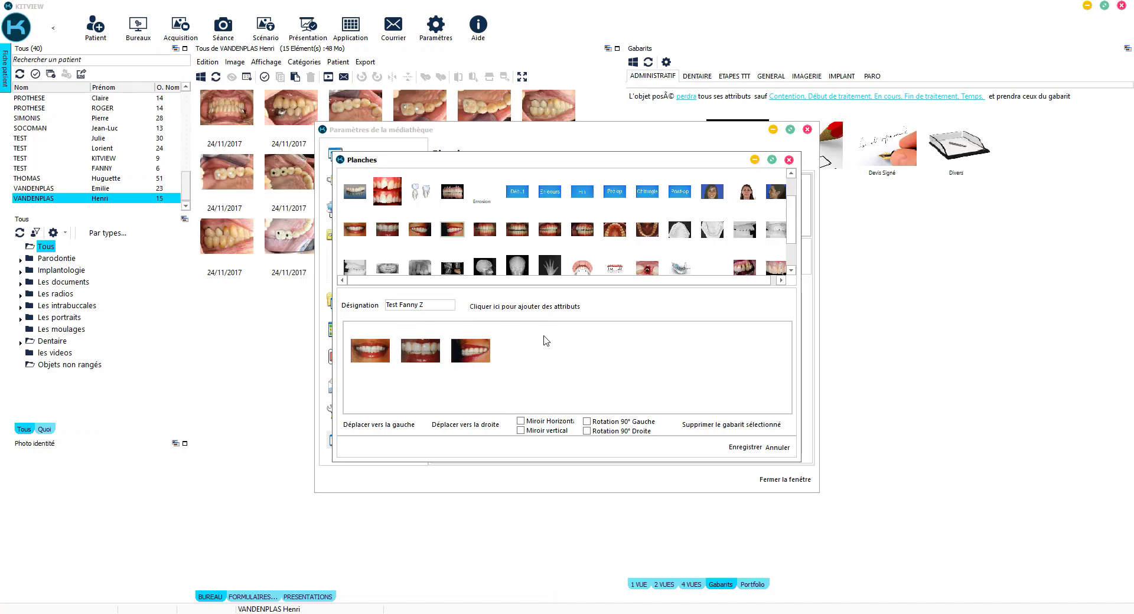
Step: Assign the Début de traitement attribute to the board and save it
{"action": "left_click", "coordinate": [523, 307]}
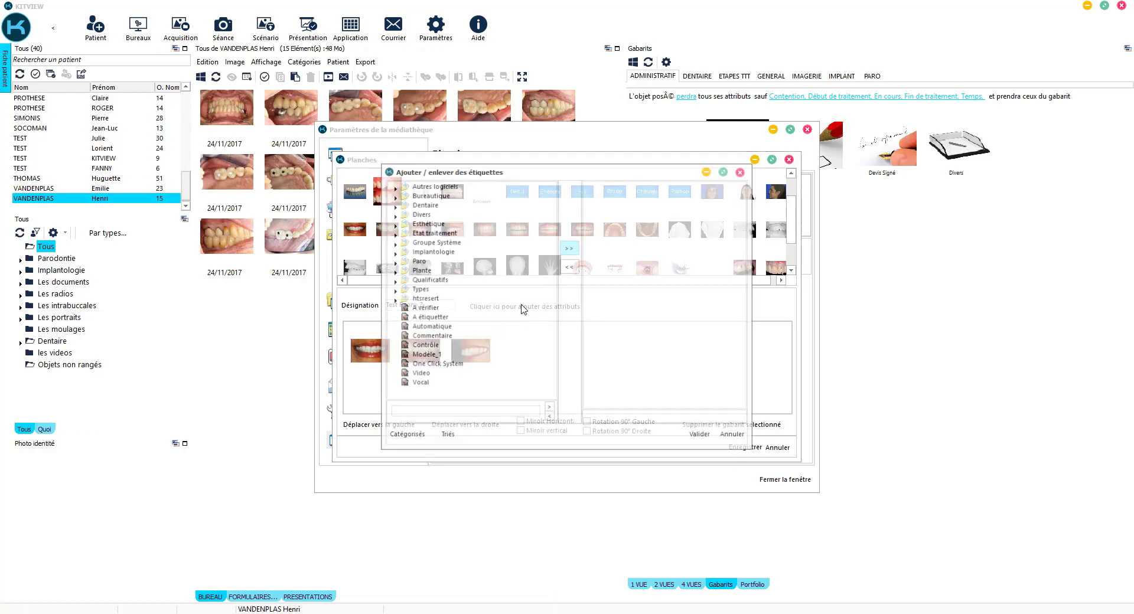
{"action": "left_click", "coordinate": [429, 415]}
{"action": "type", "text": "debut"}
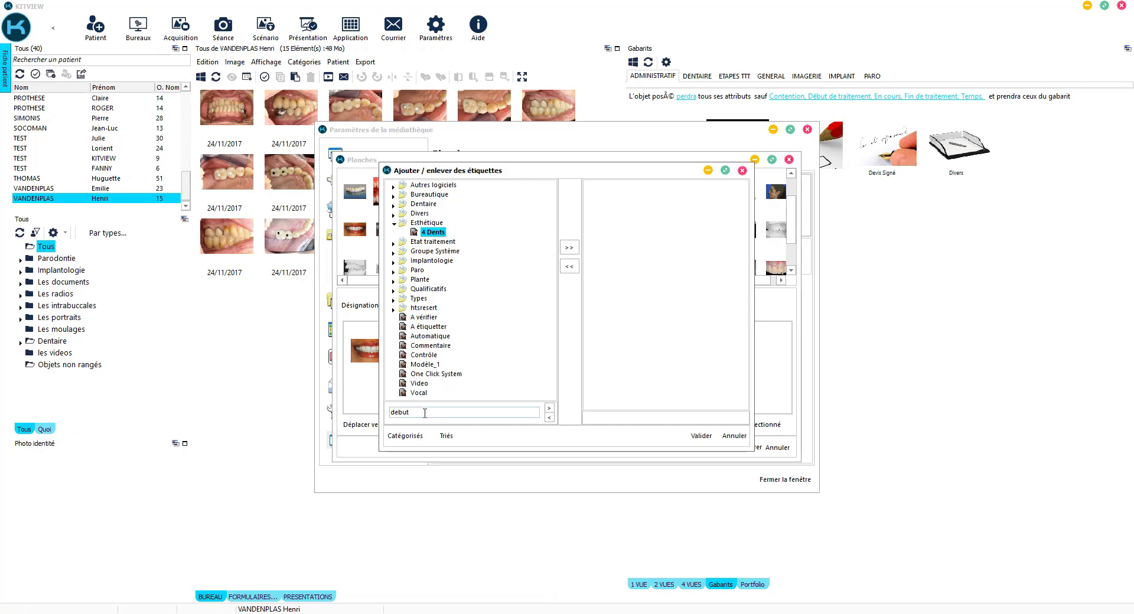
{"action": "key", "text": "BackSpace"}
{"action": "key", "text": "BackSpace"}
{"action": "key", "text": "BackSpace"}
{"action": "key", "text": "BackSpace"}
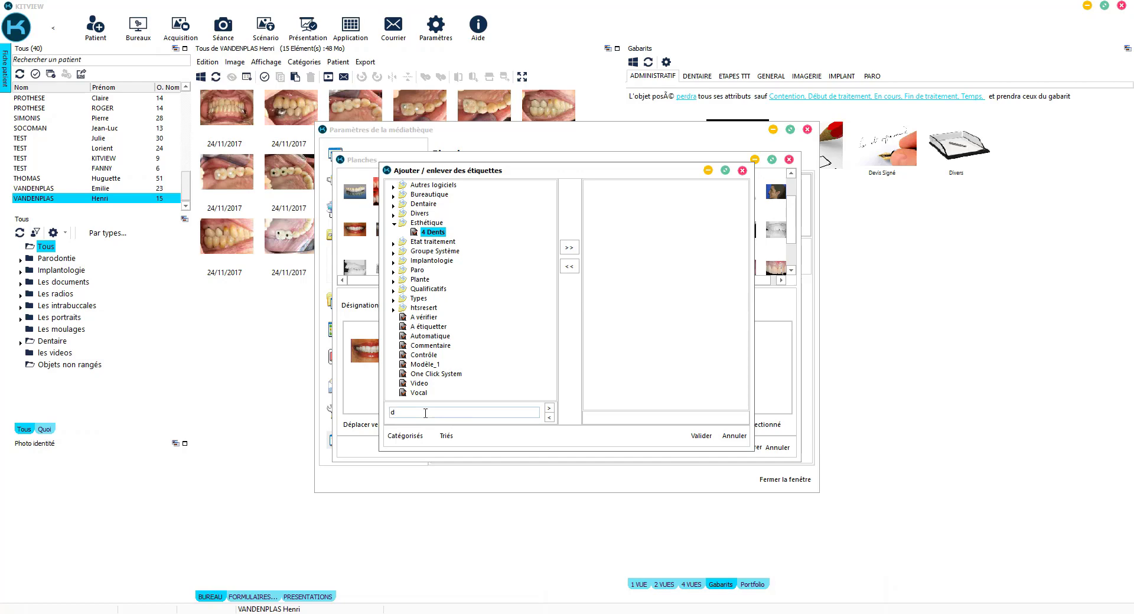
{"action": "type", "text": "ébut"}
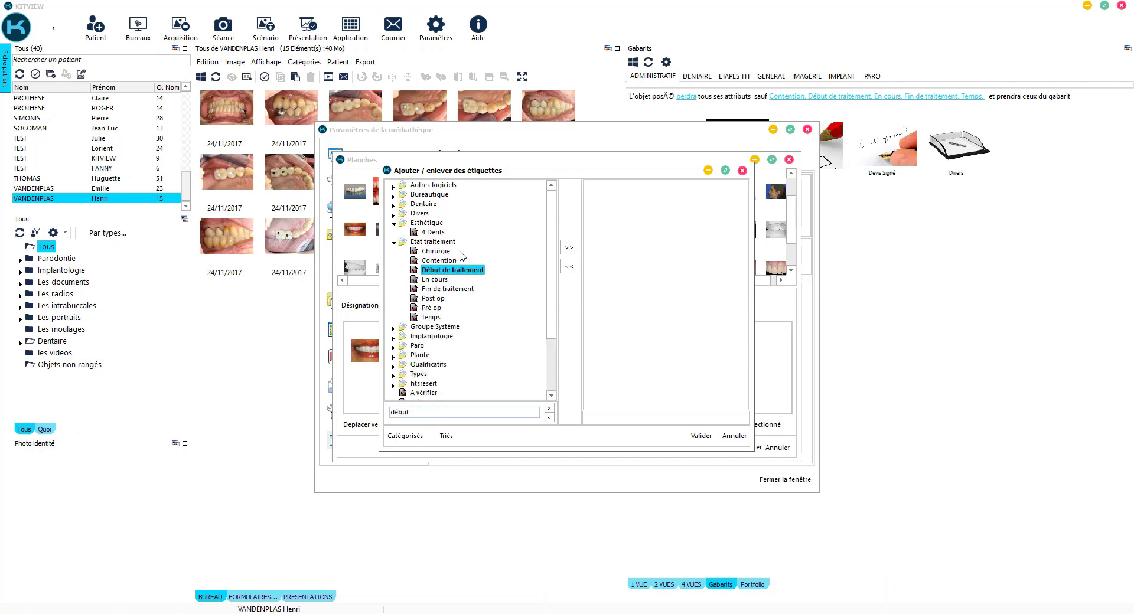
{"action": "double_click", "coordinate": [466, 271]}
{"action": "left_click", "coordinate": [701, 435]}
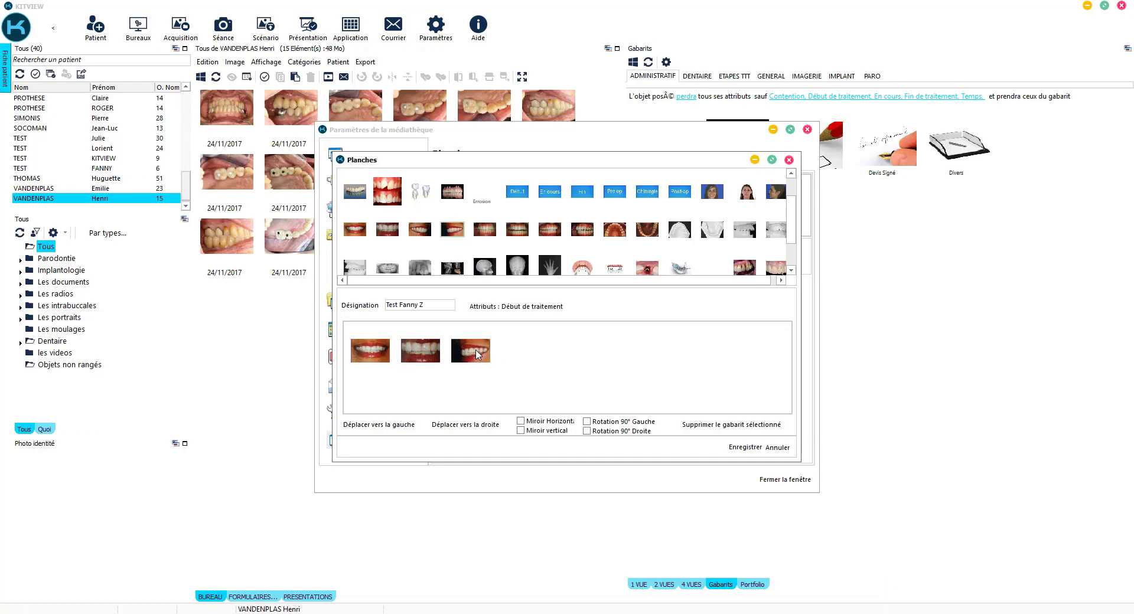
{"action": "left_click", "coordinate": [523, 424]}
{"action": "left_click", "coordinate": [745, 447]}
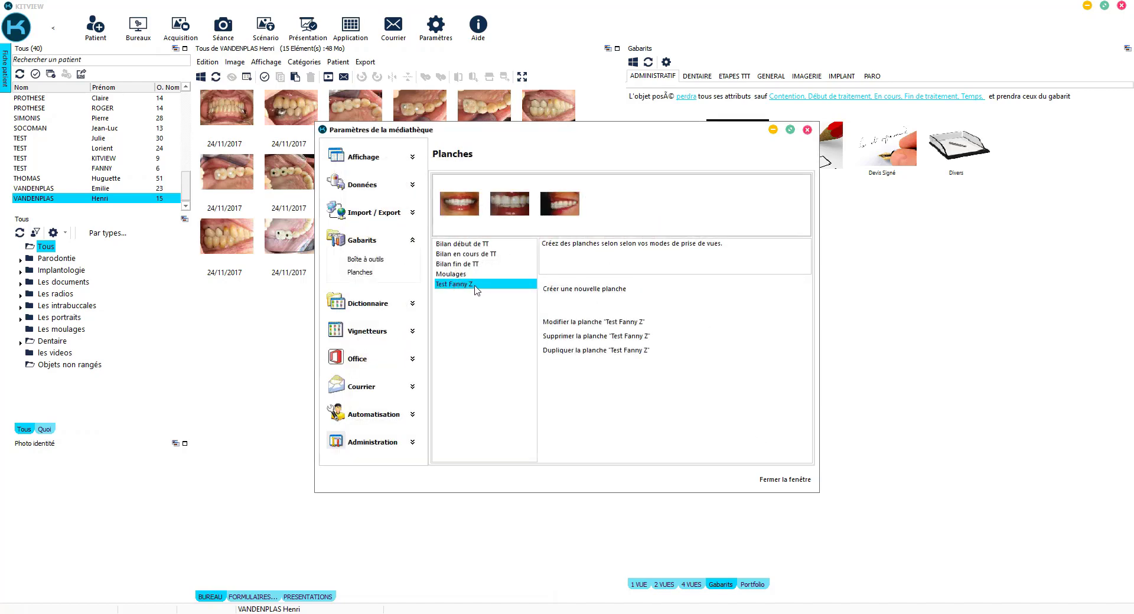
Step: Reorder the new board by moving its first template one place right and its last template one place left, and save
{"action": "left_click", "coordinate": [588, 322]}
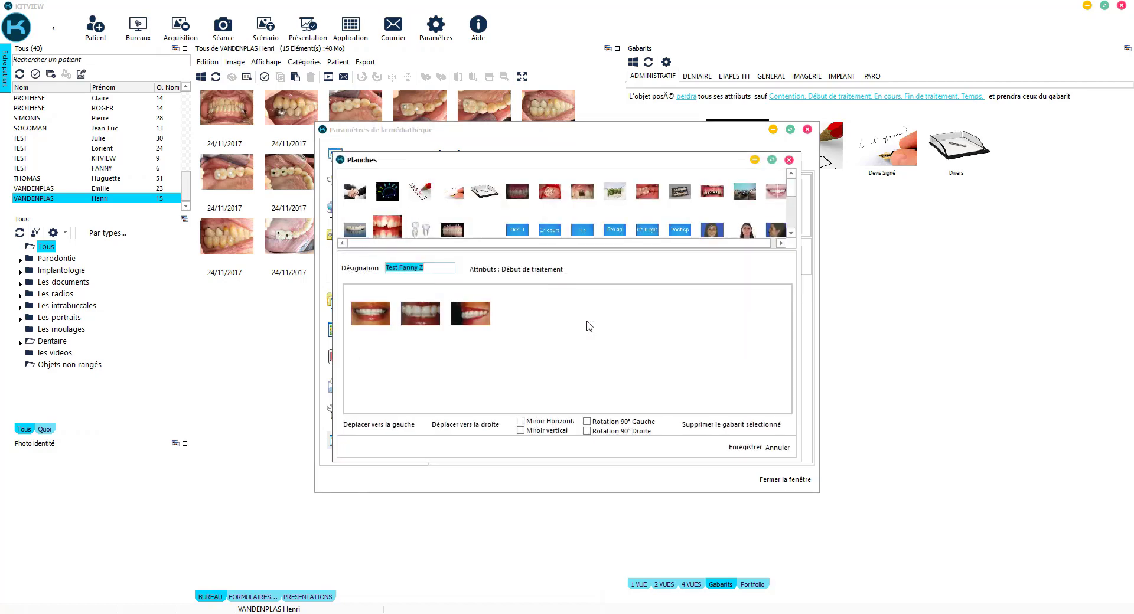
{"action": "left_click", "coordinate": [375, 316]}
{"action": "key", "text": "Right"}
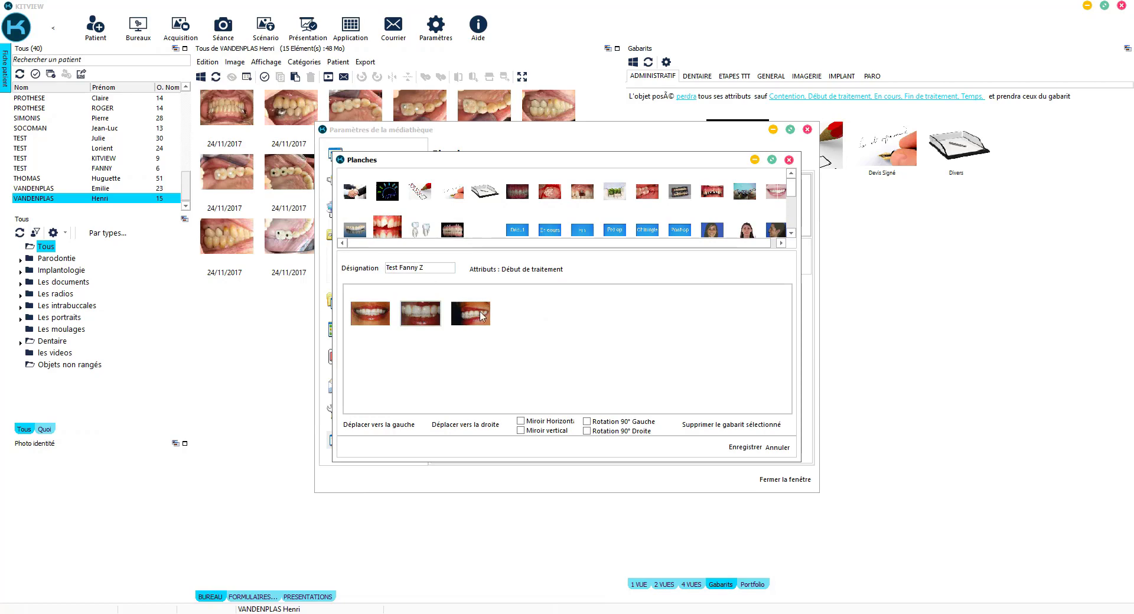
{"action": "key", "text": "Right"}
{"action": "left_click", "coordinate": [369, 317]}
{"action": "left_click", "coordinate": [373, 317]}
{"action": "left_click", "coordinate": [373, 317]}
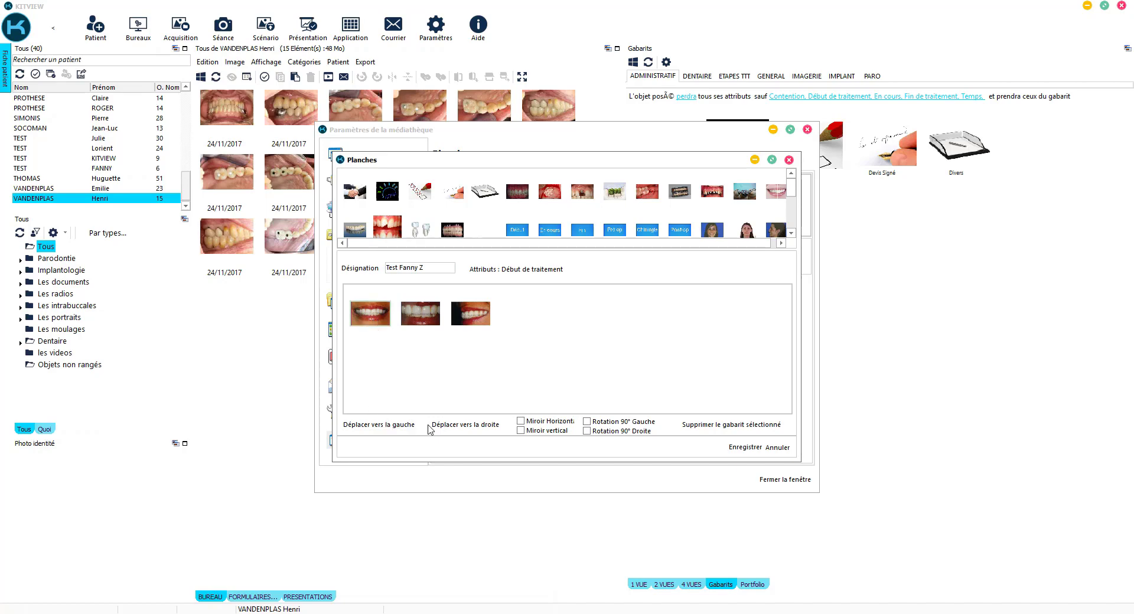
{"action": "left_click", "coordinate": [460, 428]}
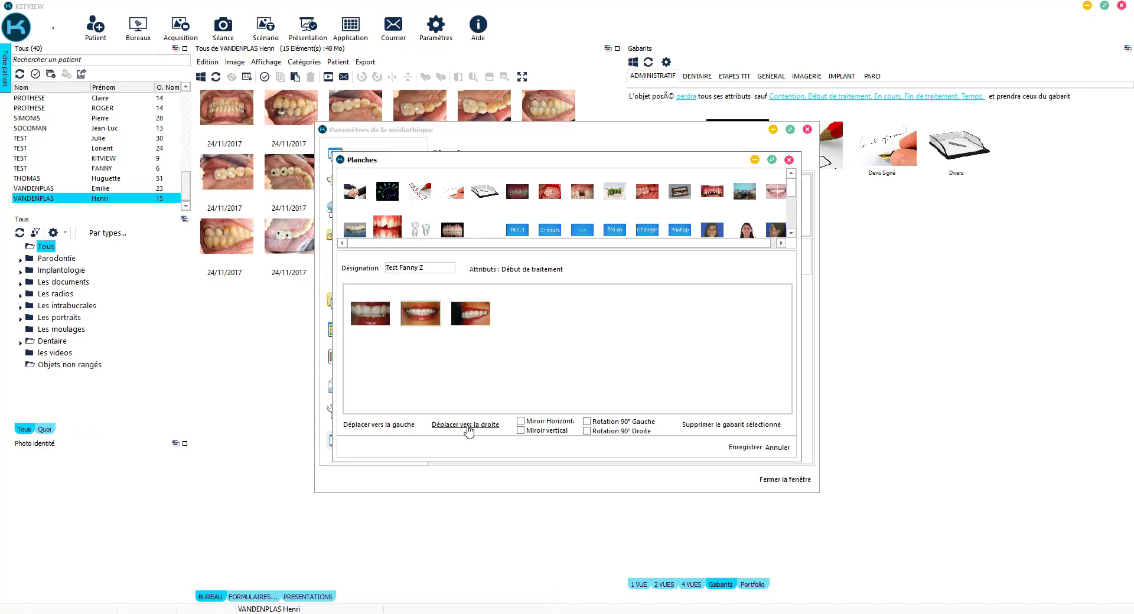
{"action": "left_click", "coordinate": [480, 320]}
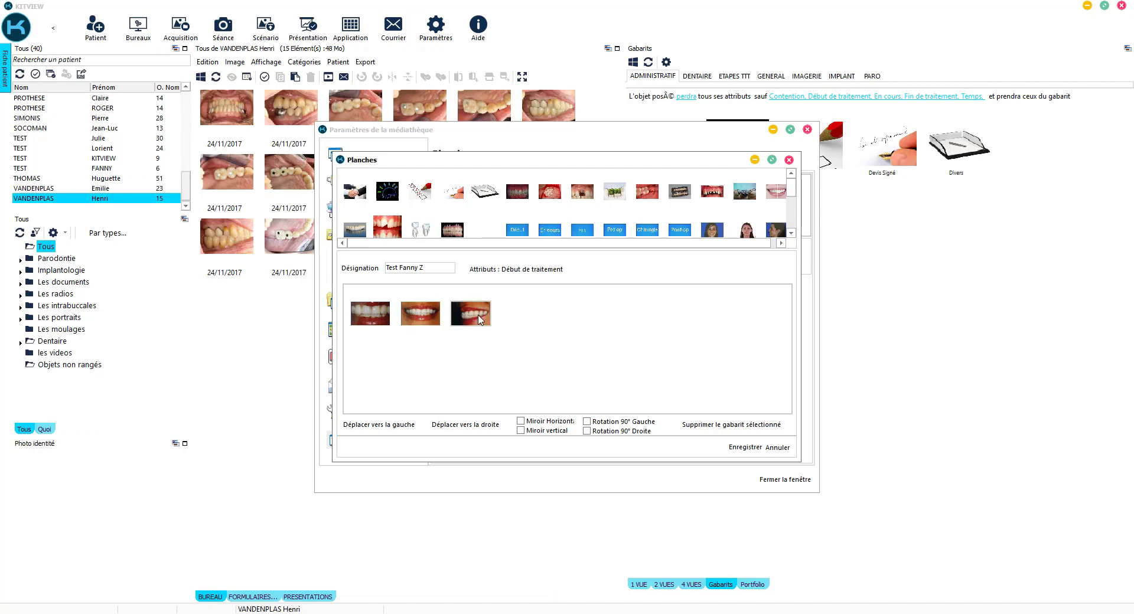
{"action": "left_click", "coordinate": [393, 425]}
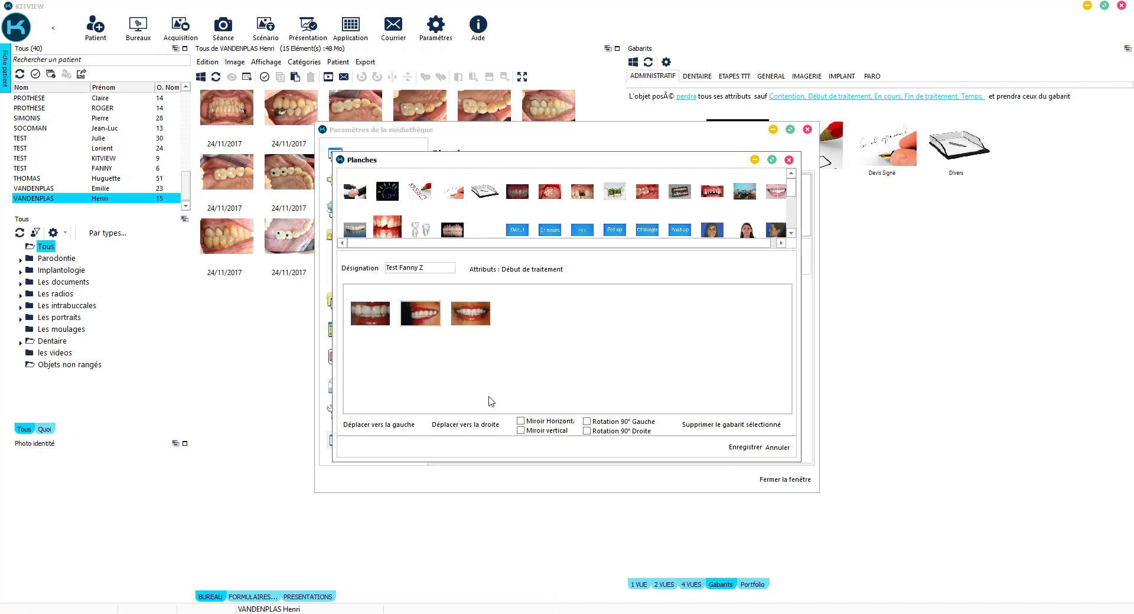
{"action": "left_click", "coordinate": [726, 448]}
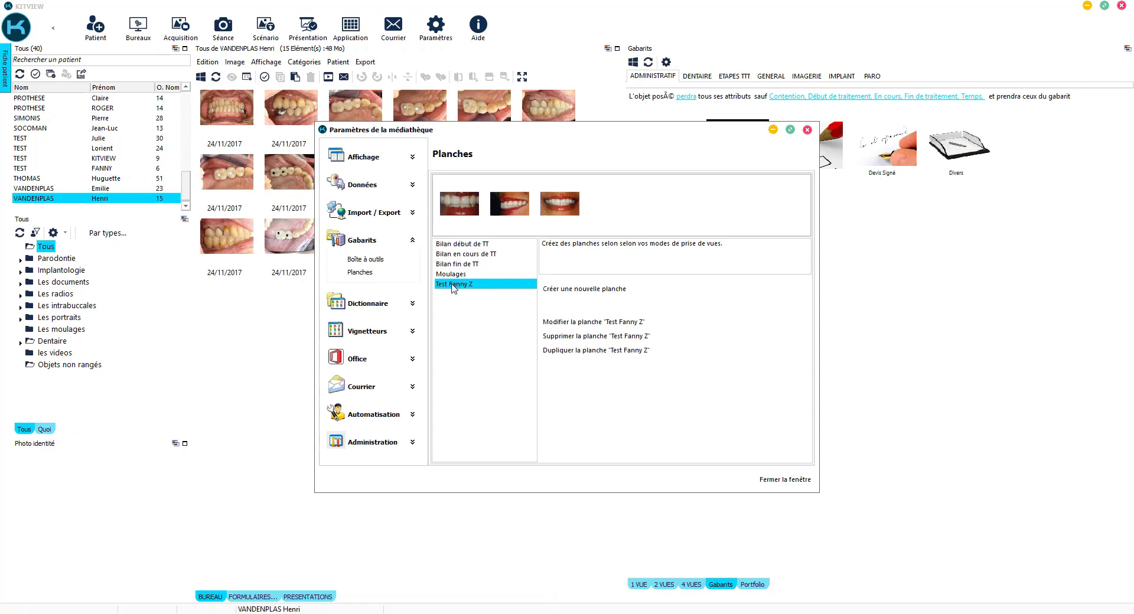
Step: Duplicate the board and rename the copy without the "Copie de" prefix, replacing the final Z with V2
{"action": "left_click", "coordinate": [579, 352]}
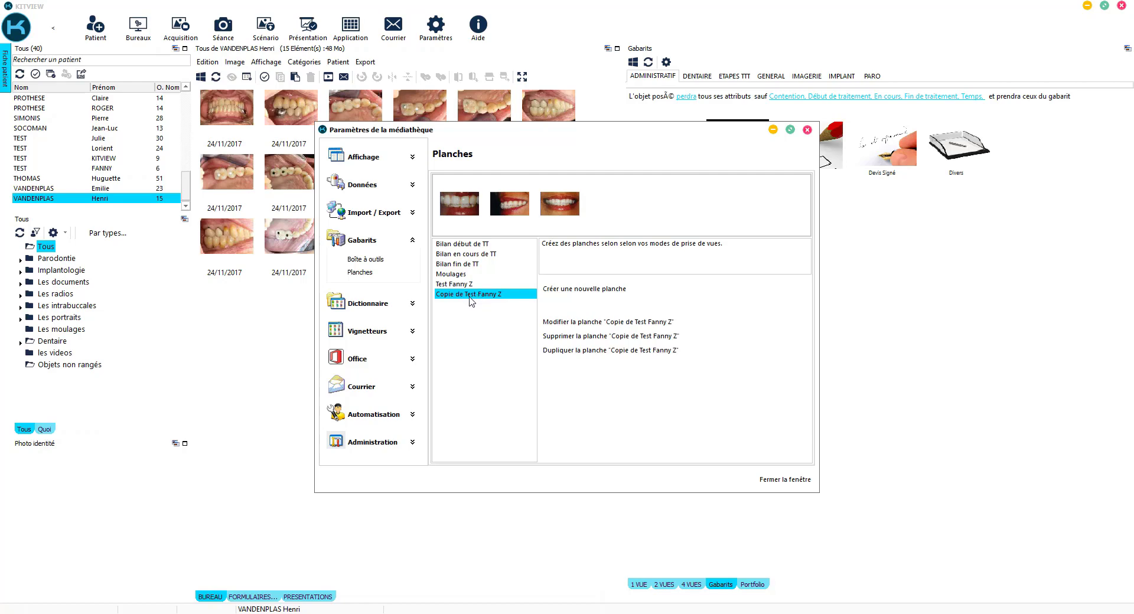
{"action": "left_click", "coordinate": [556, 322]}
{"action": "left_click", "coordinate": [442, 268]}
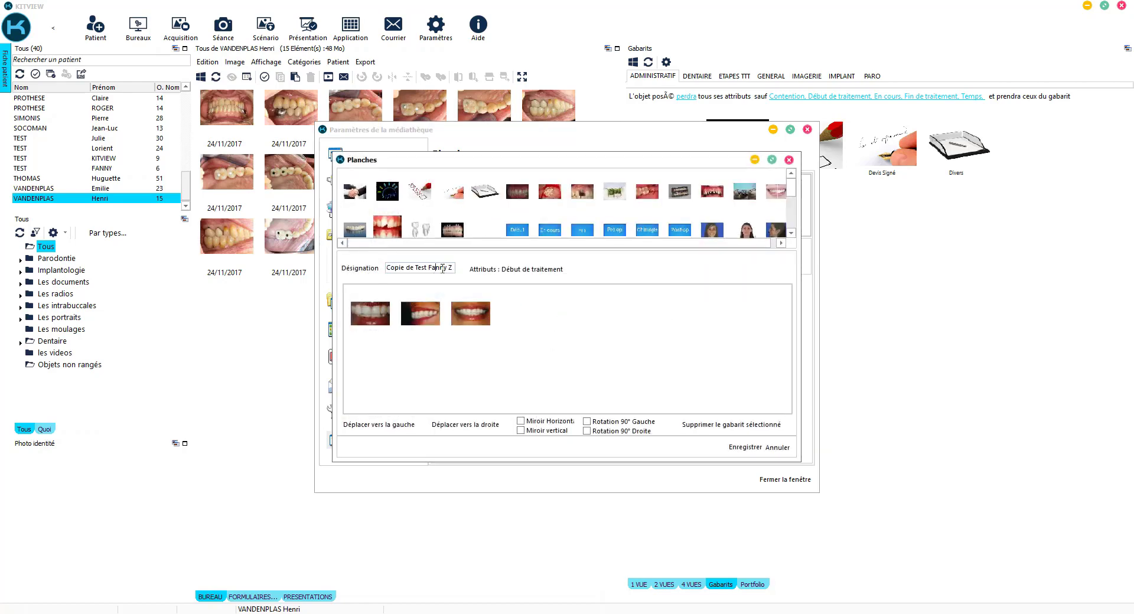
{"action": "left_click_drag", "start_coordinate": [413, 269], "coordinate": [354, 275]}
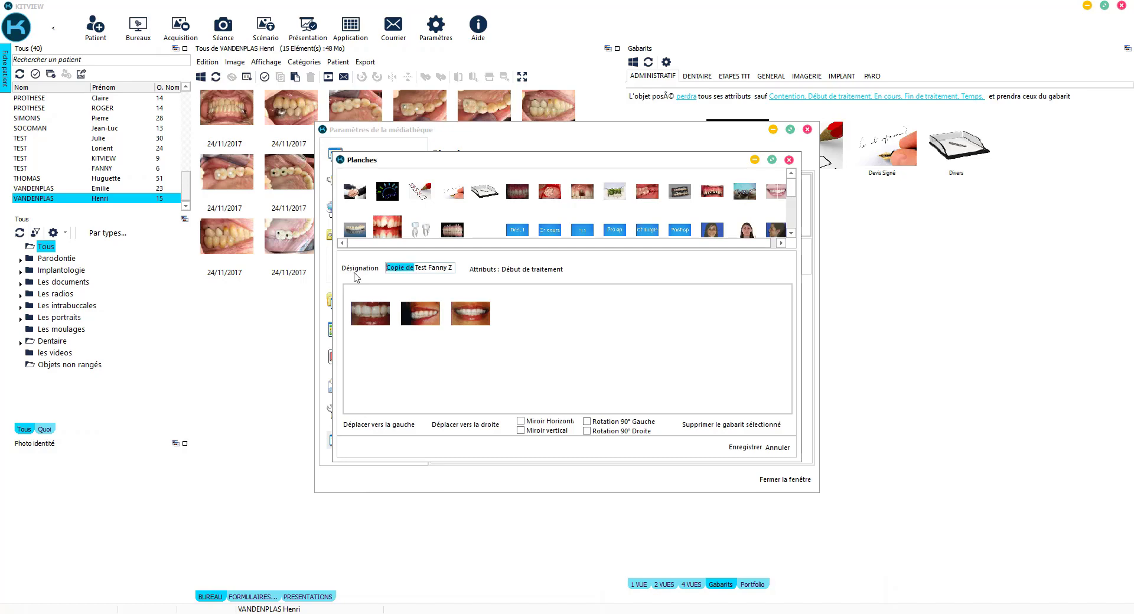
{"action": "key", "text": "BackSpace"}
{"action": "key", "text": "BackSpace"}
{"action": "key", "text": "BackSpace"}
{"action": "type", "text": "V"}
Step: Replace the copied board's Début de traitement attribute with Fin de traitement and mirror its middle template horizontally, saving the board
{"action": "left_click", "coordinate": [429, 314]}
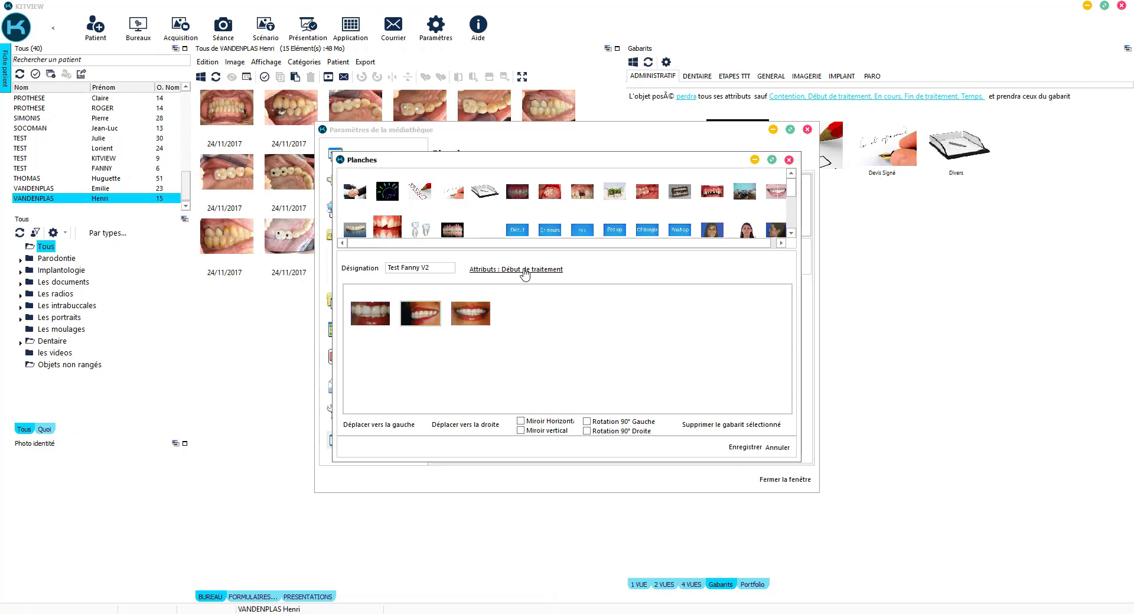
{"action": "left_click", "coordinate": [525, 272]}
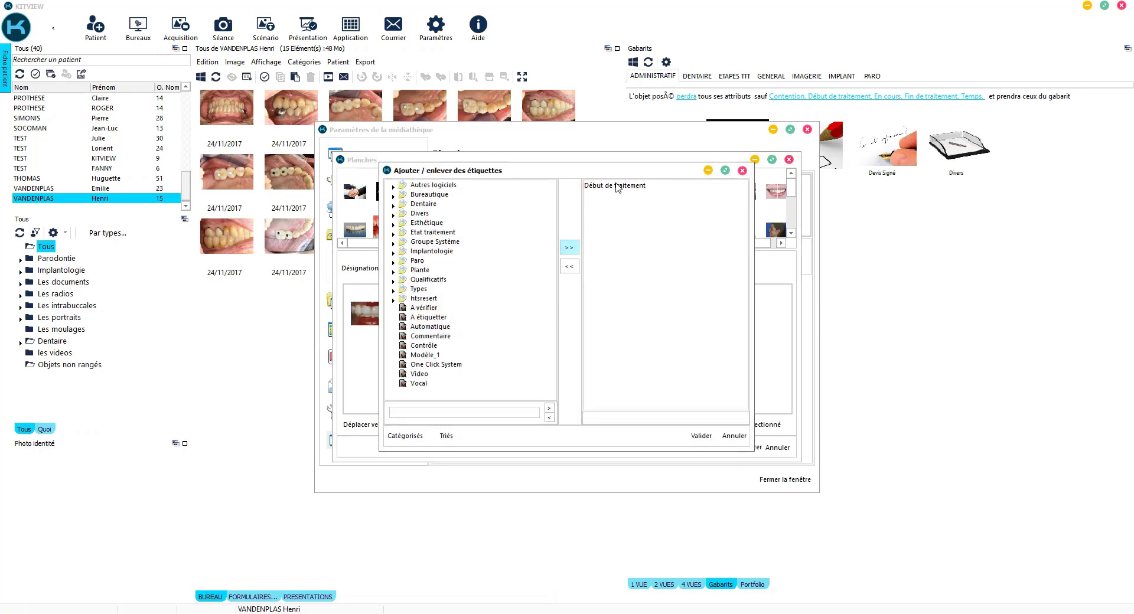
{"action": "left_click", "coordinate": [614, 187]}
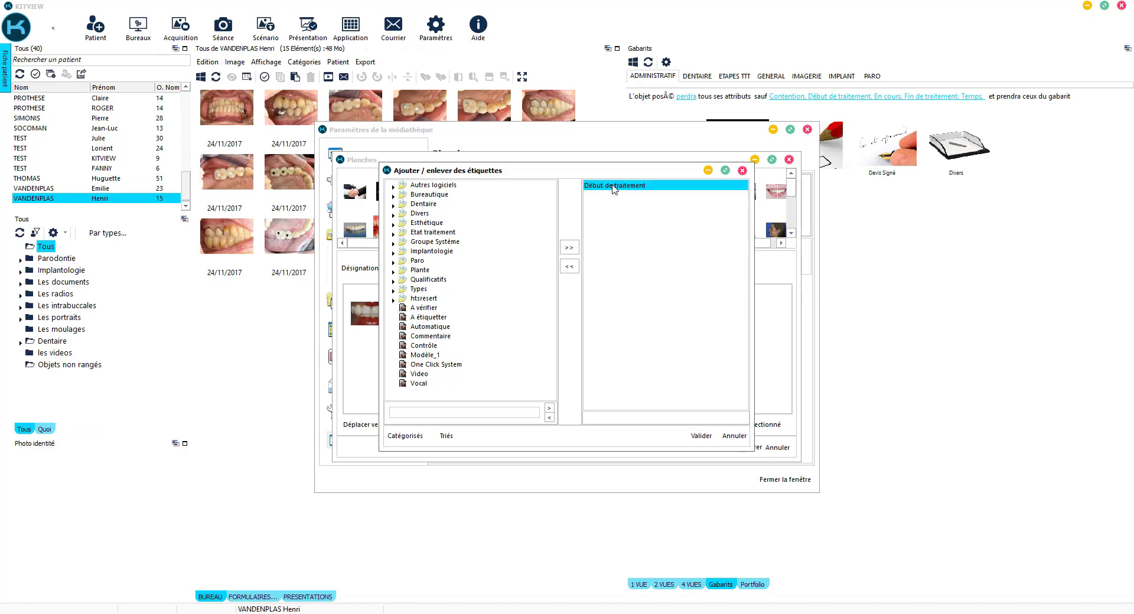
{"action": "left_click", "coordinate": [570, 271]}
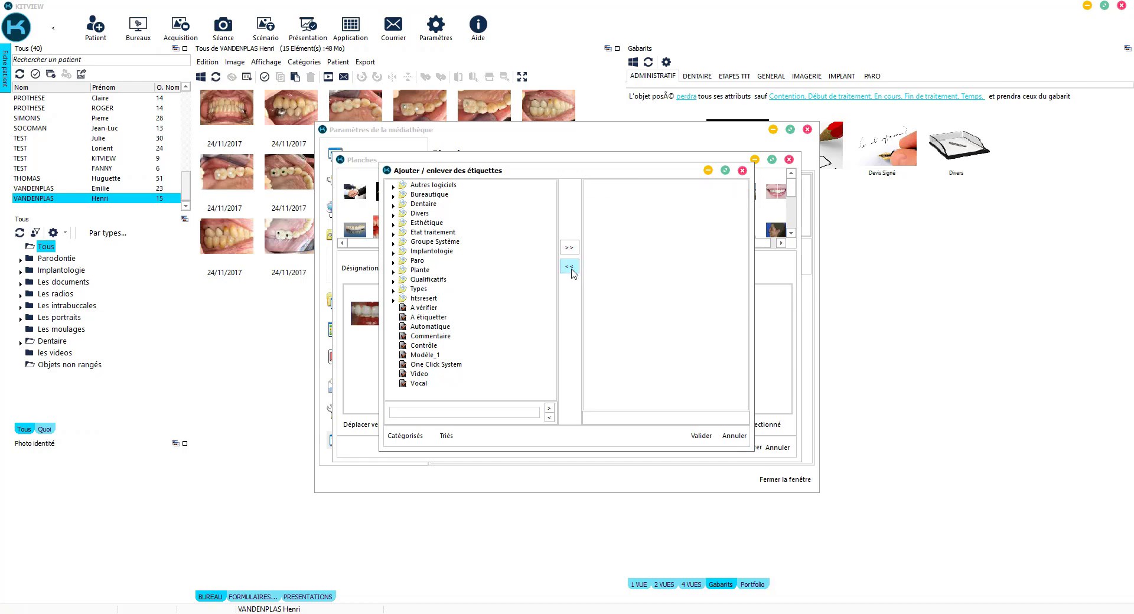
{"action": "left_click", "coordinate": [418, 413]}
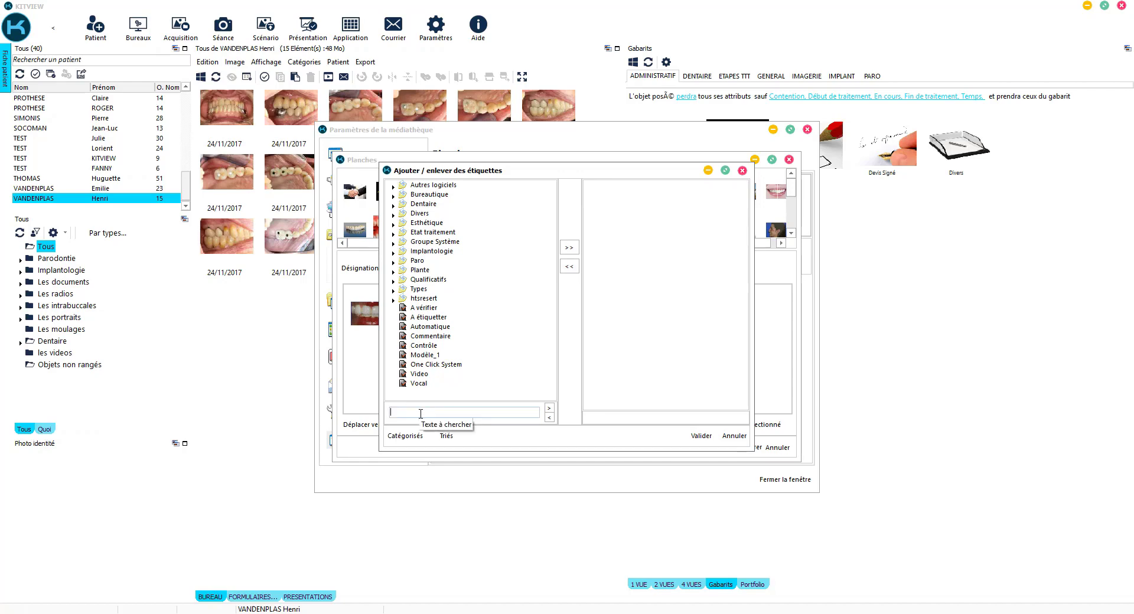
{"action": "type", "text": "Fin d"}
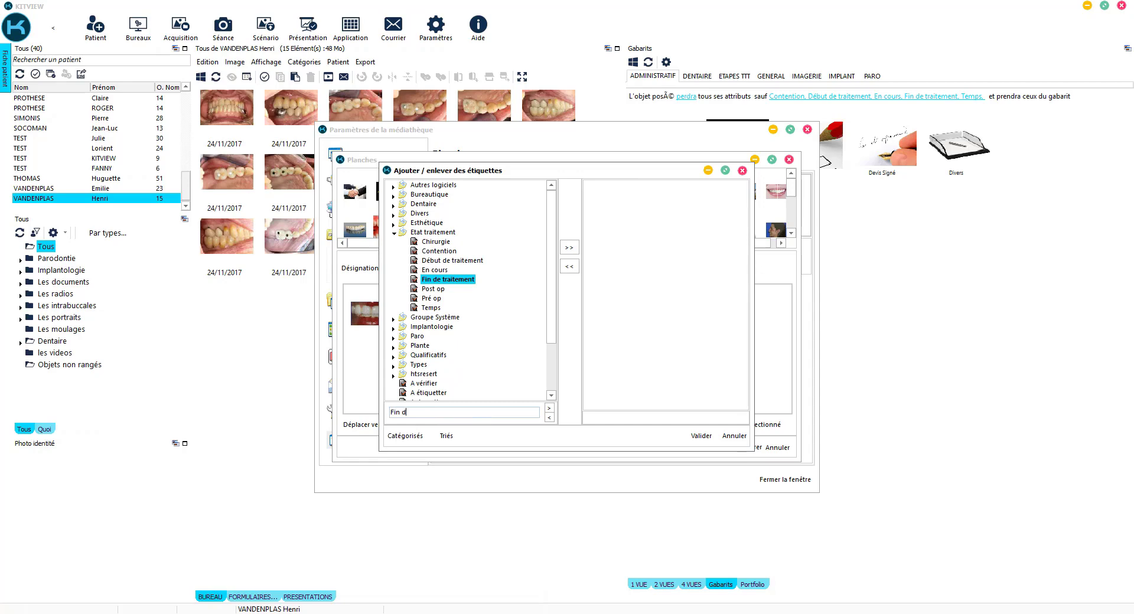
{"action": "double_click", "coordinate": [458, 280]}
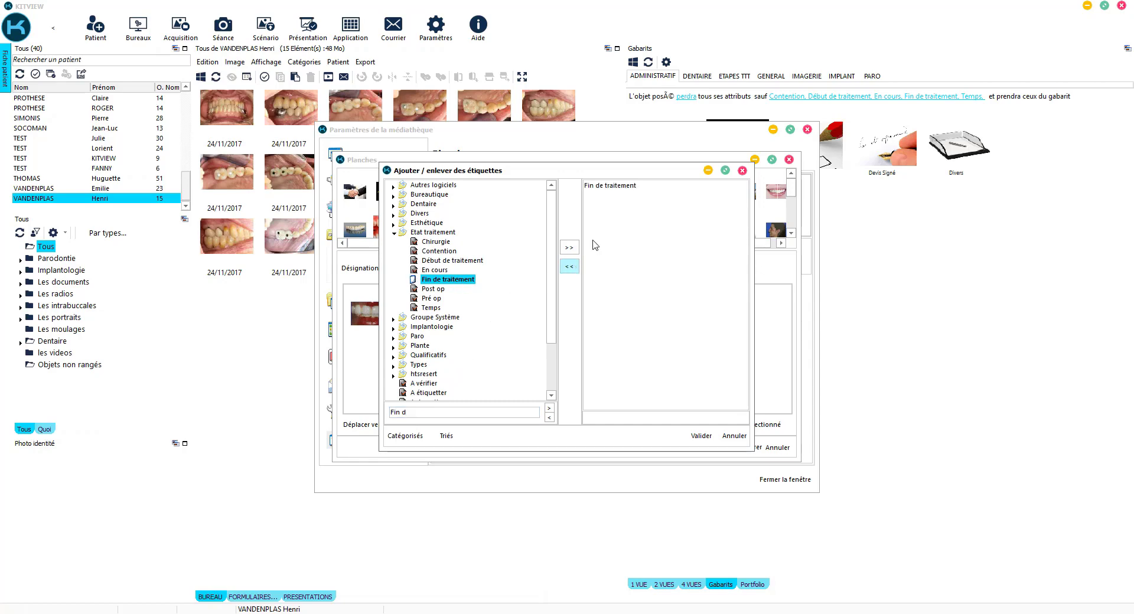
{"action": "left_click", "coordinate": [700, 436]}
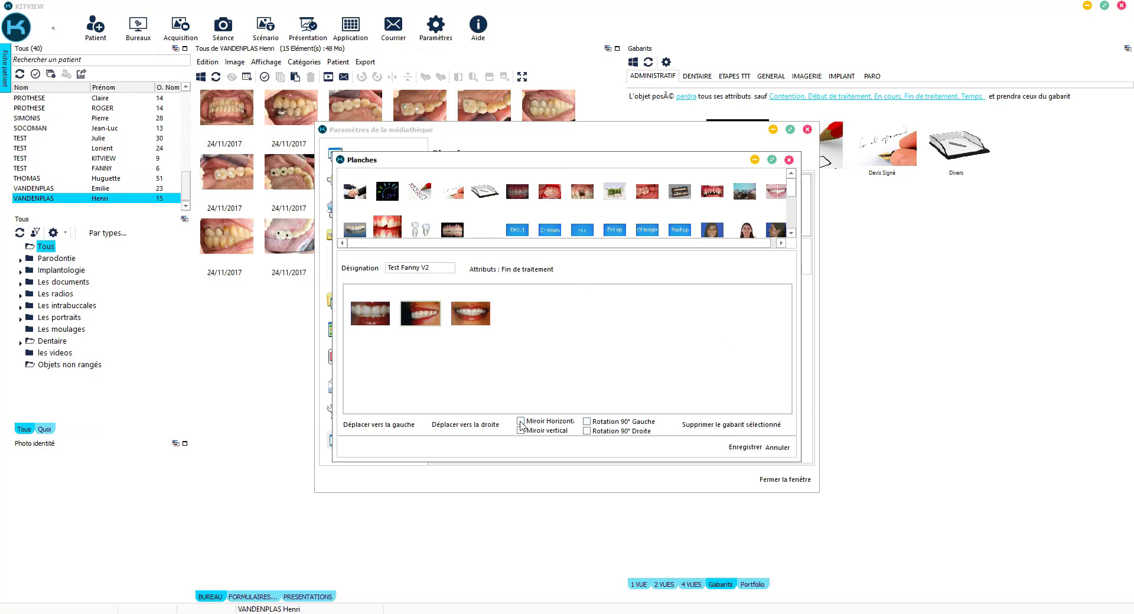
{"action": "left_click", "coordinate": [521, 421]}
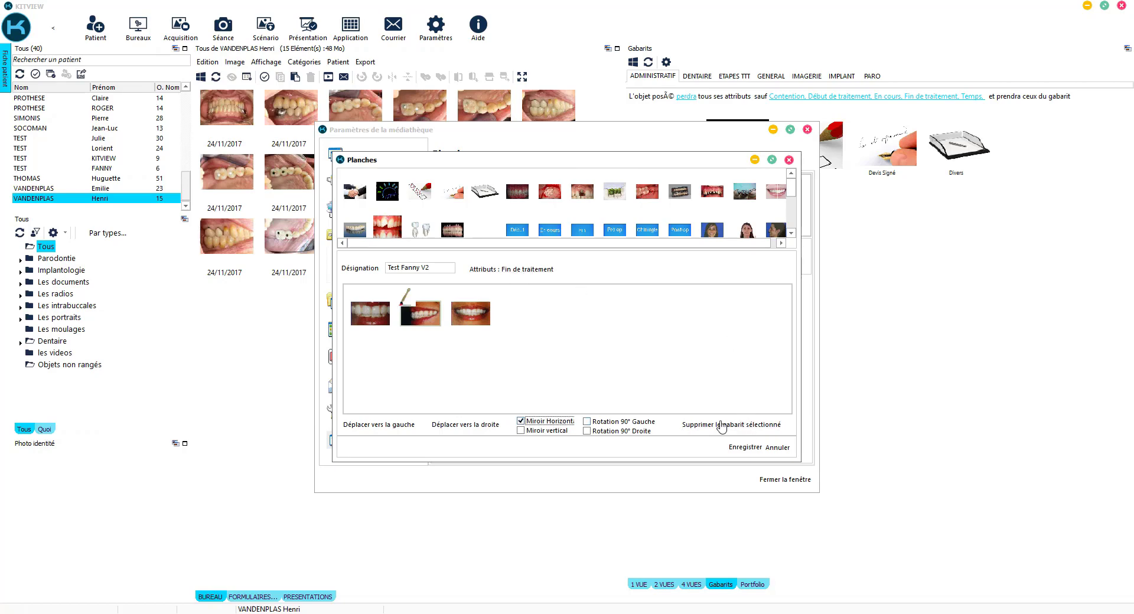
{"action": "left_click", "coordinate": [743, 448]}
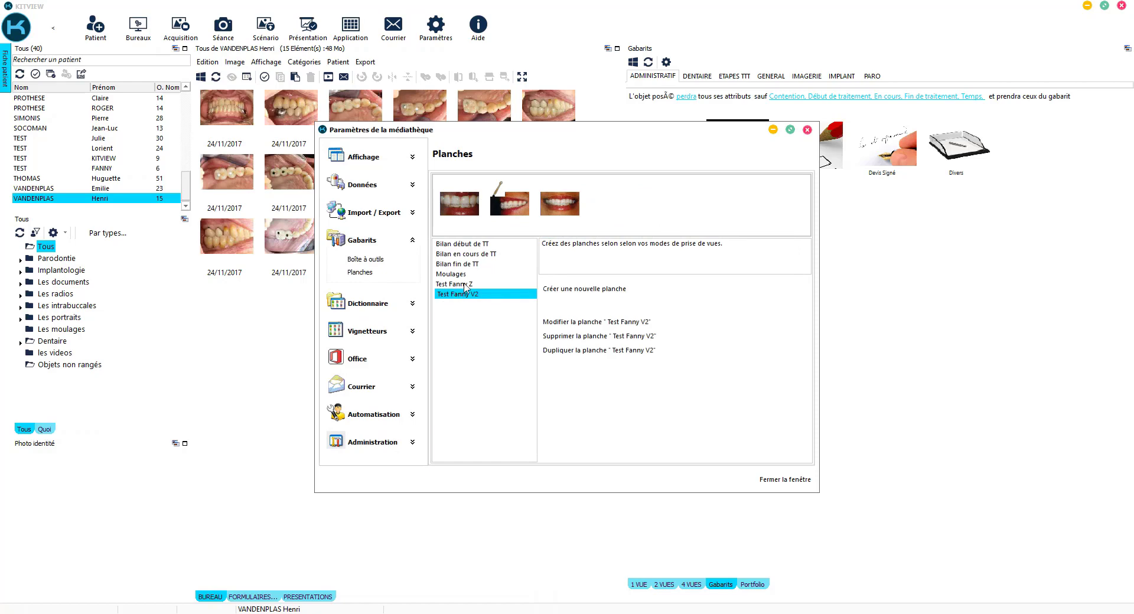
Step: Close the media library settings and mark the start of a photo session for the selected patient
{"action": "left_click", "coordinate": [786, 482]}
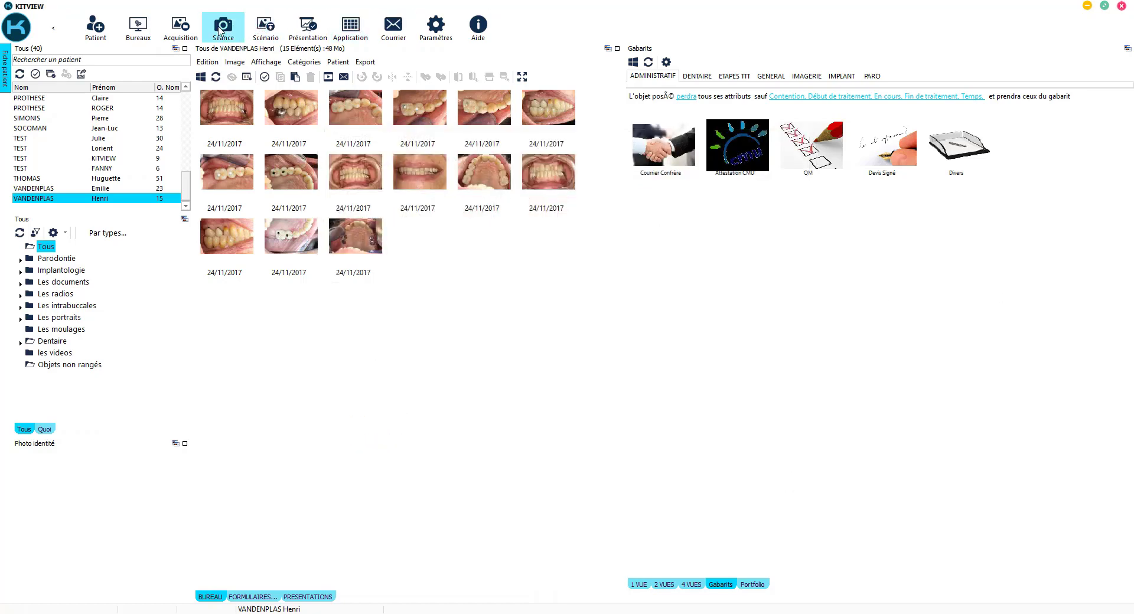
{"action": "left_click", "coordinate": [219, 31]}
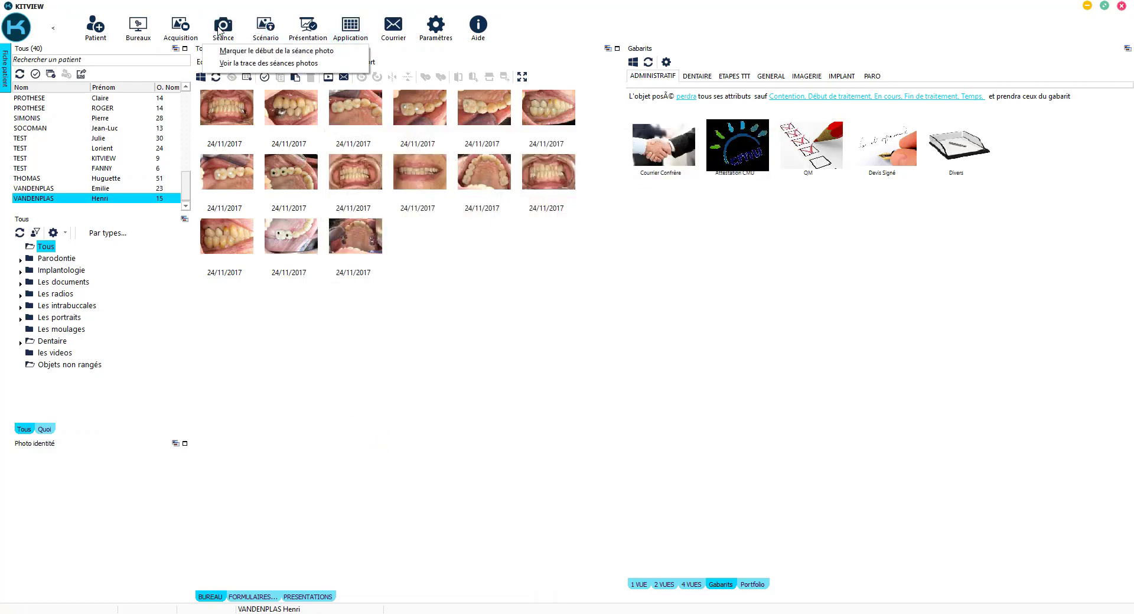
{"action": "left_click", "coordinate": [248, 52]}
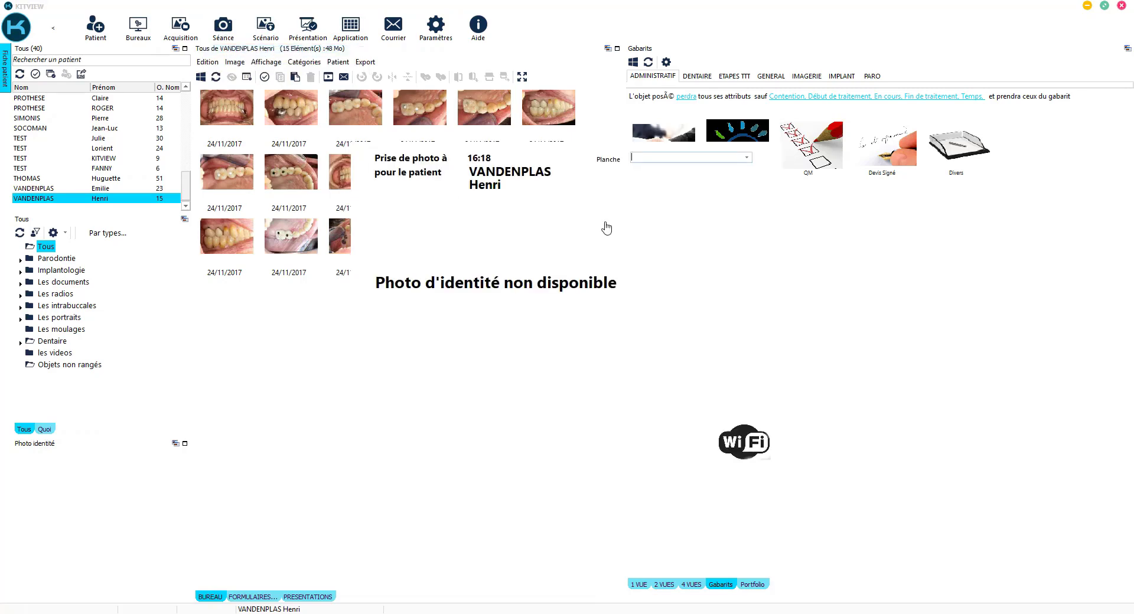
Step: Choose the original test board ending in Z as the session's Planche and launch the WiFi photo acquisition
{"action": "left_click", "coordinate": [747, 159]}
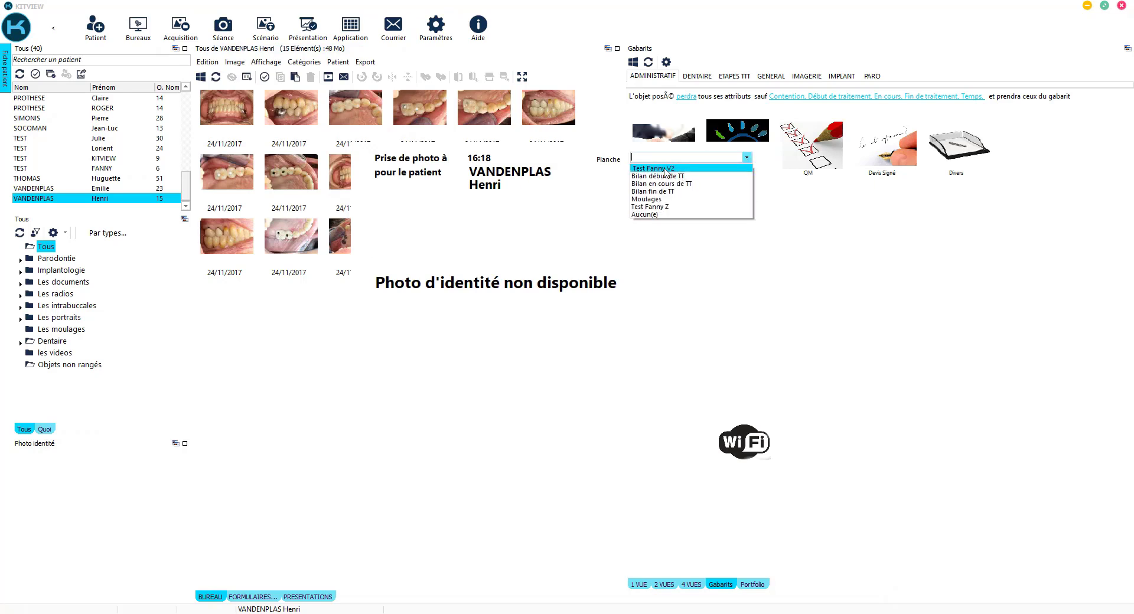
{"action": "left_click", "coordinate": [670, 207]}
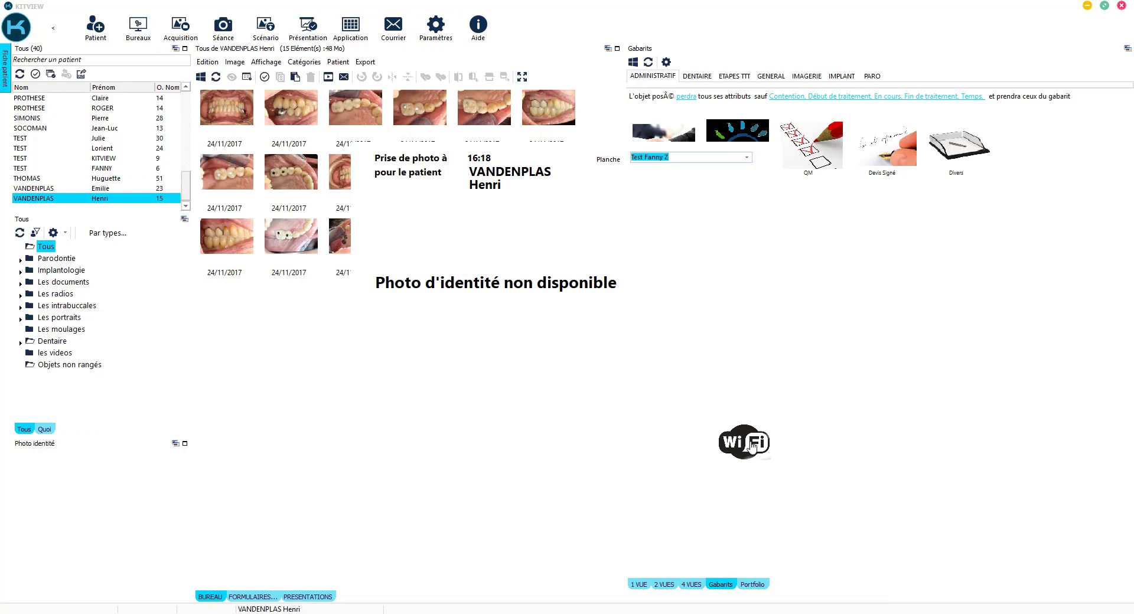
{"action": "left_click", "coordinate": [751, 447]}
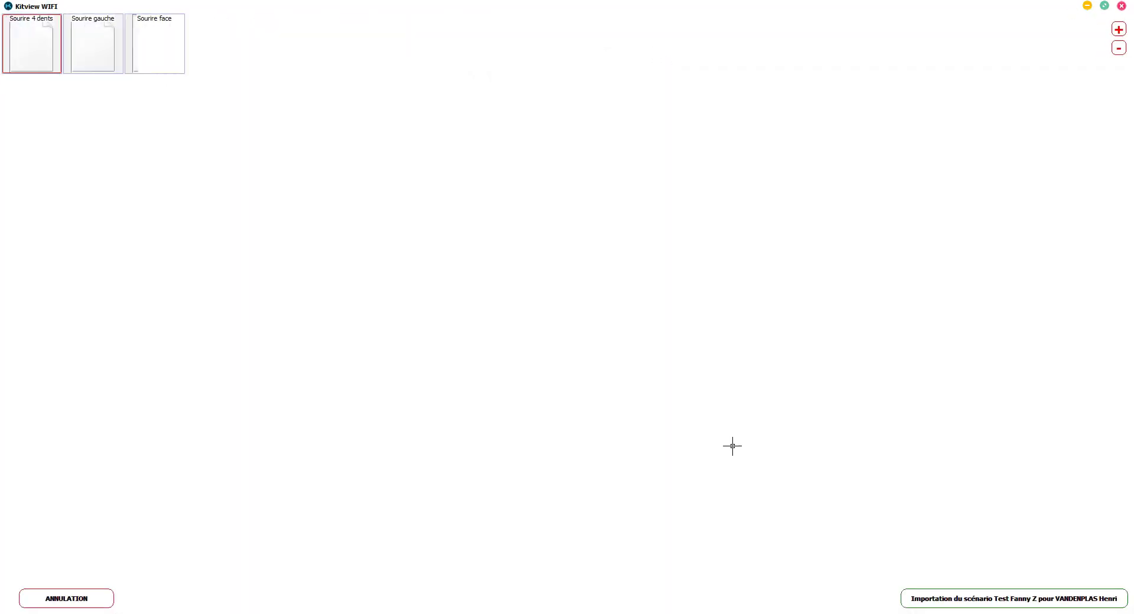